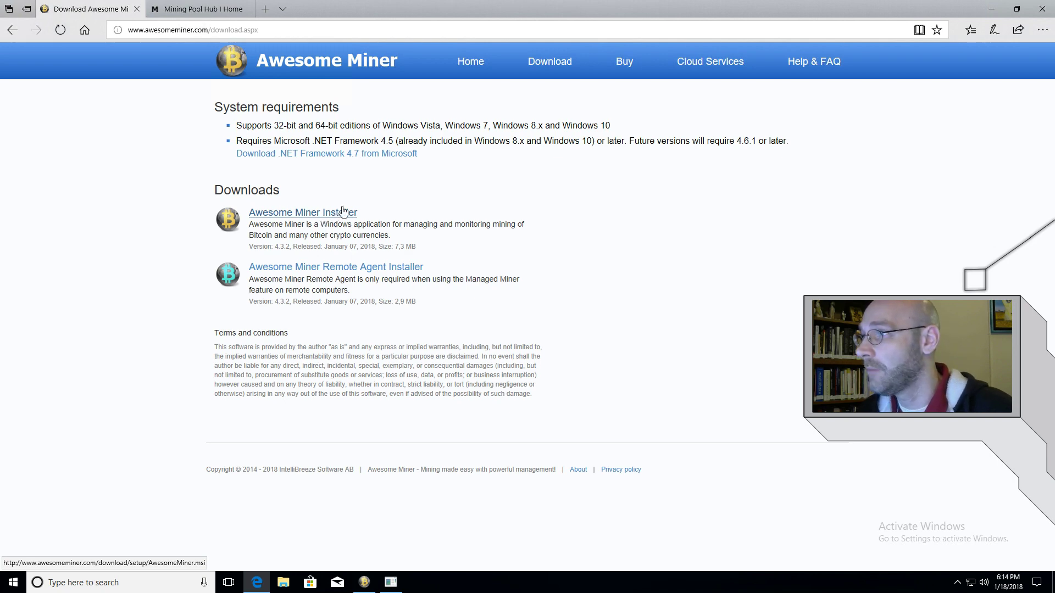
Step: Switch to the Mining Pool Hub tab in Edge
{"action": "key", "text": "ctrl+Tab"}
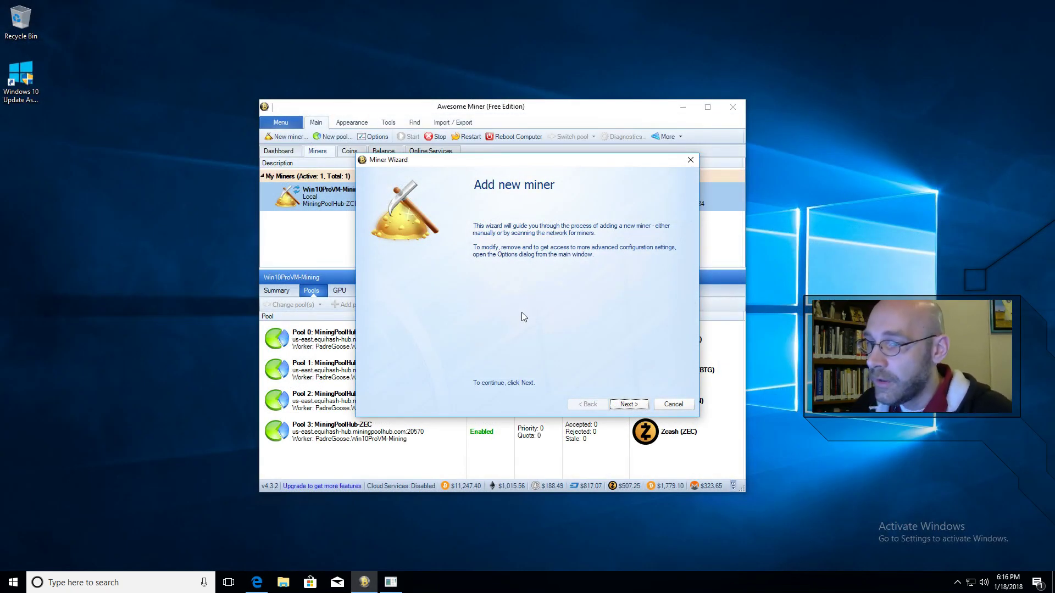
Step: Pick Managed Profit Miner as the new miner type and continue to its settings
{"action": "left_click", "coordinate": [628, 405]}
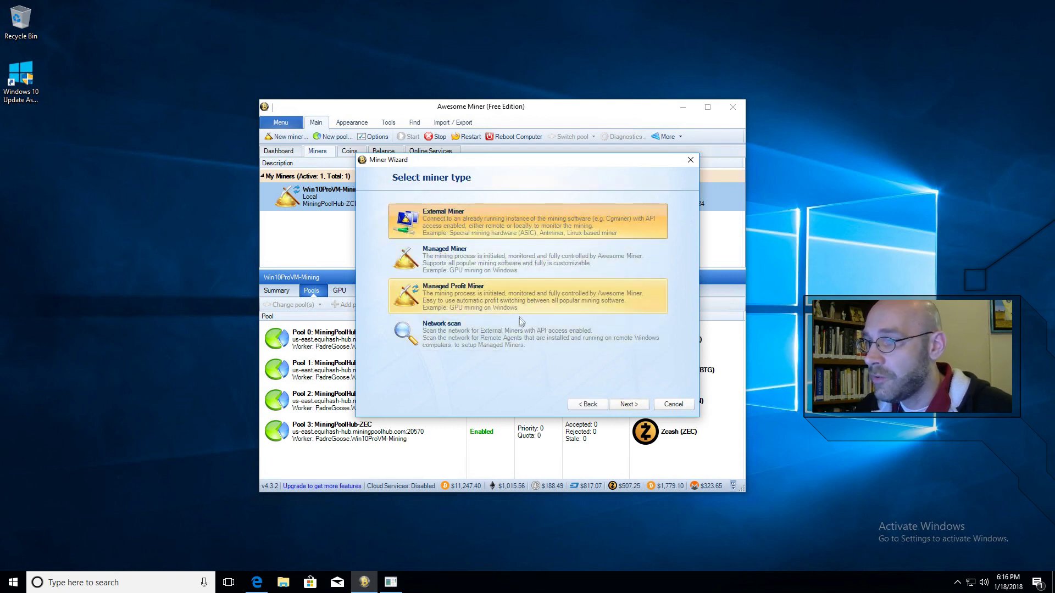
{"action": "left_click", "coordinate": [447, 303]}
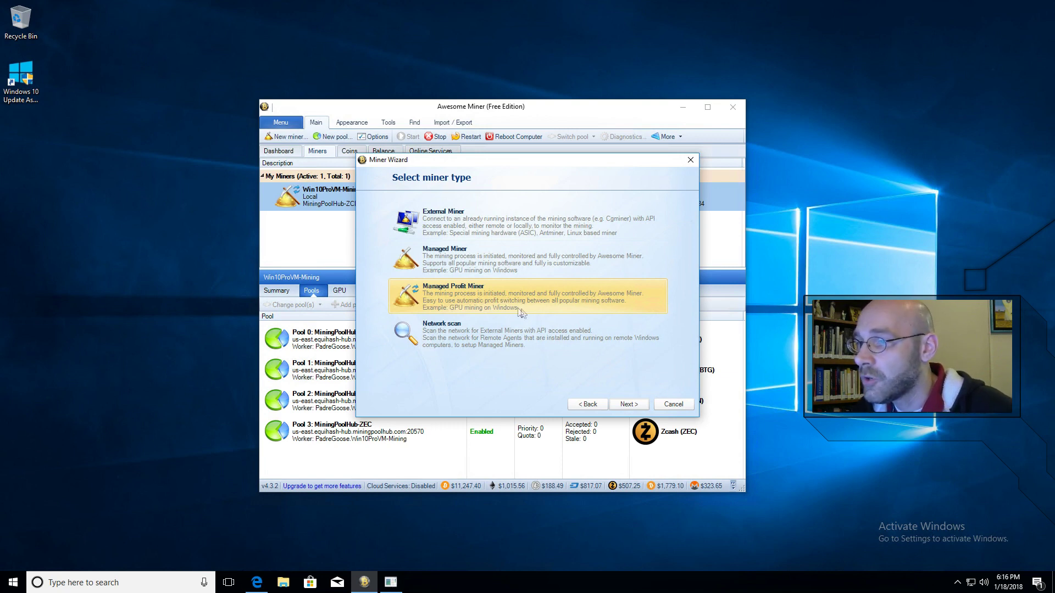
{"action": "left_click", "coordinate": [631, 405]}
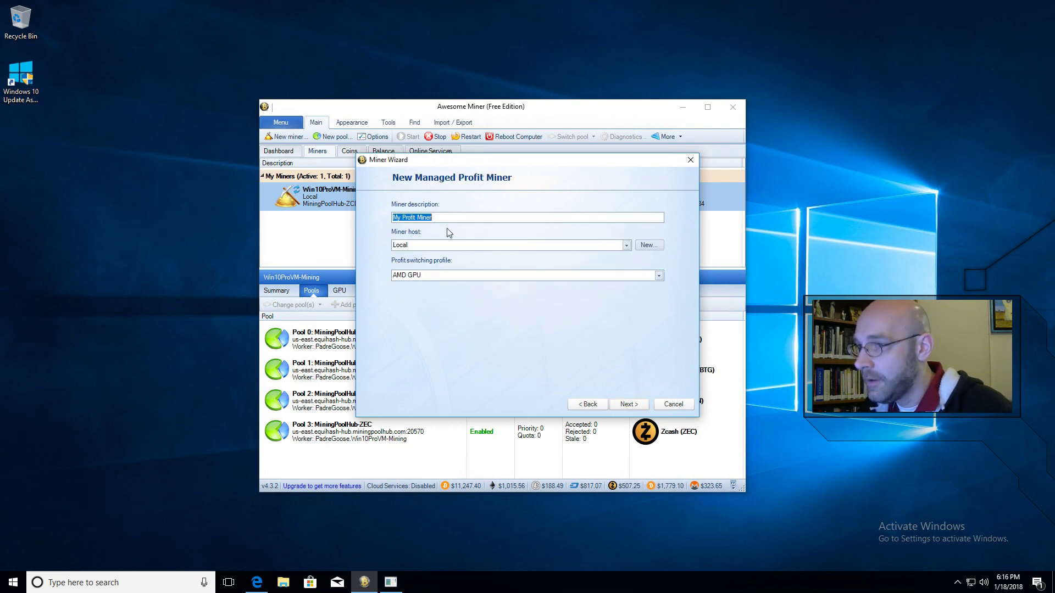
Step: Name the miner Miner1, keep the AMD GPU profit switching profile, and continue
{"action": "type", "text": "Miner1"}
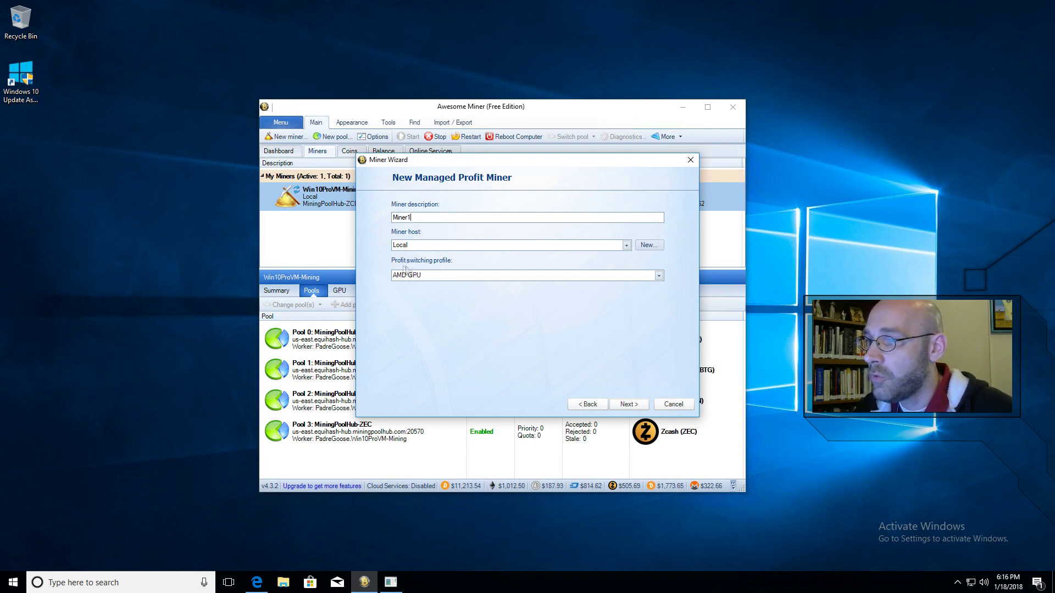
{"action": "left_click", "coordinate": [659, 276]}
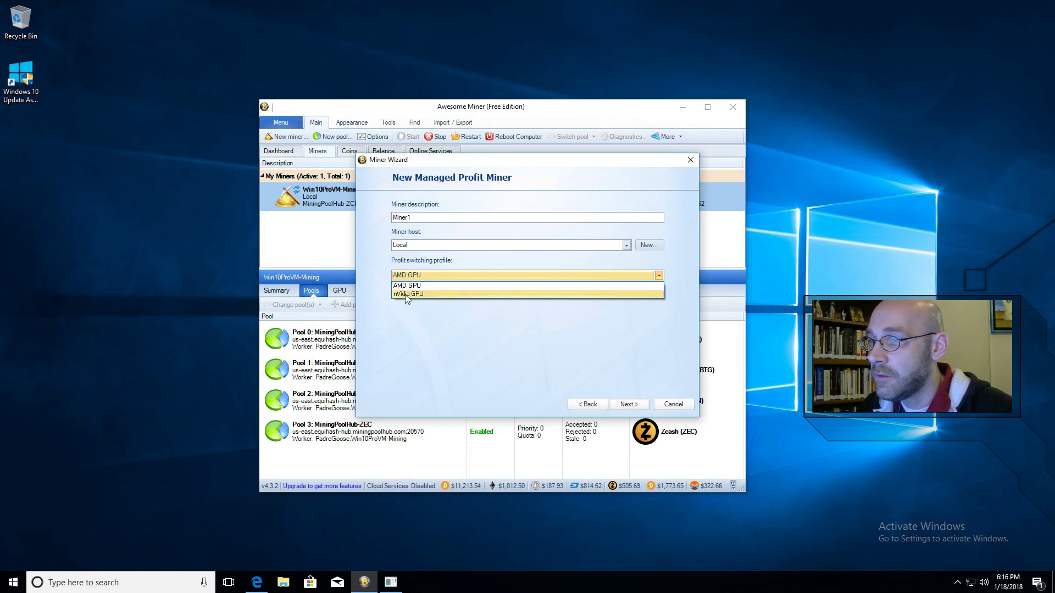
{"action": "left_click", "coordinate": [631, 345]}
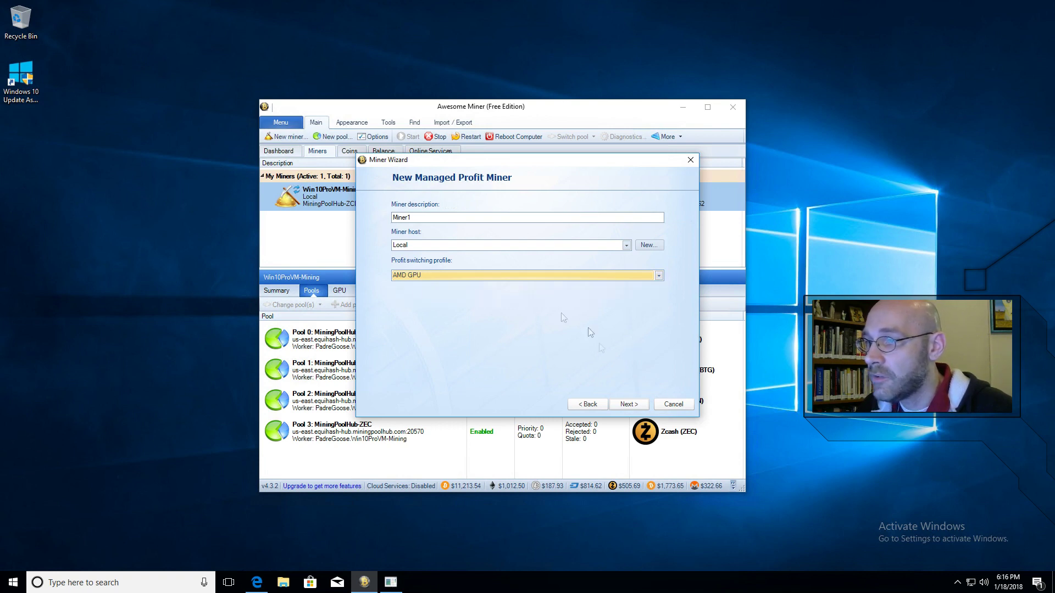
{"action": "left_click", "coordinate": [637, 405]}
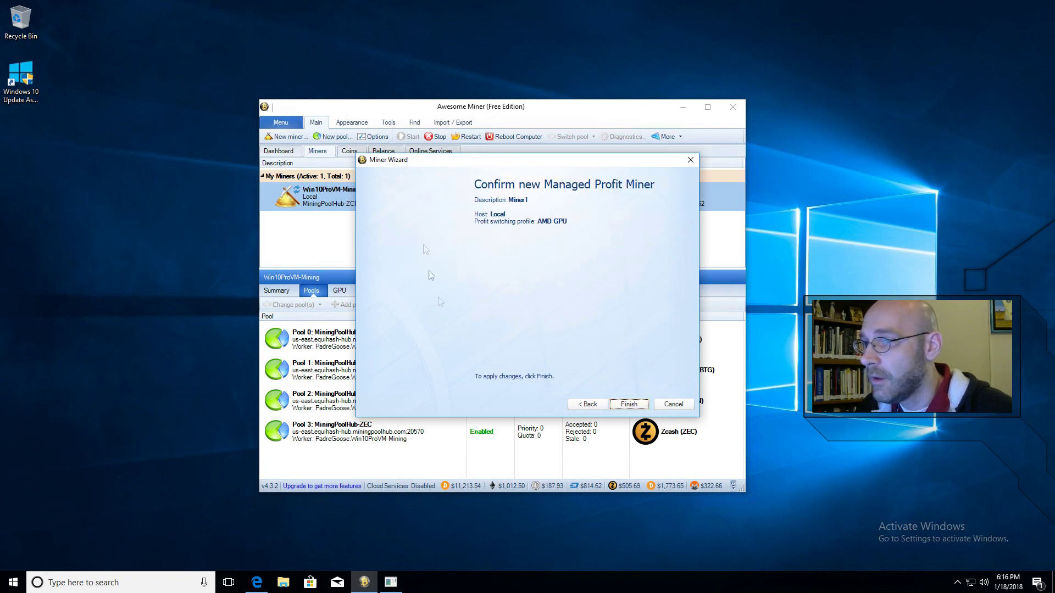
Step: Finish the wizard to add Miner1, then start a new pool
{"action": "left_click", "coordinate": [634, 404]}
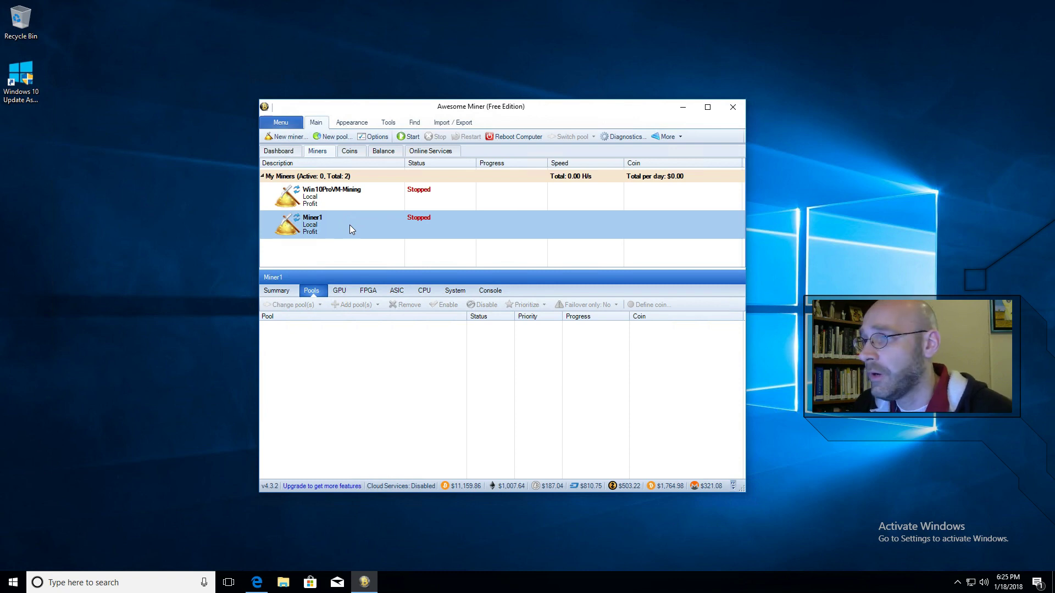
{"action": "left_click", "coordinate": [339, 138]}
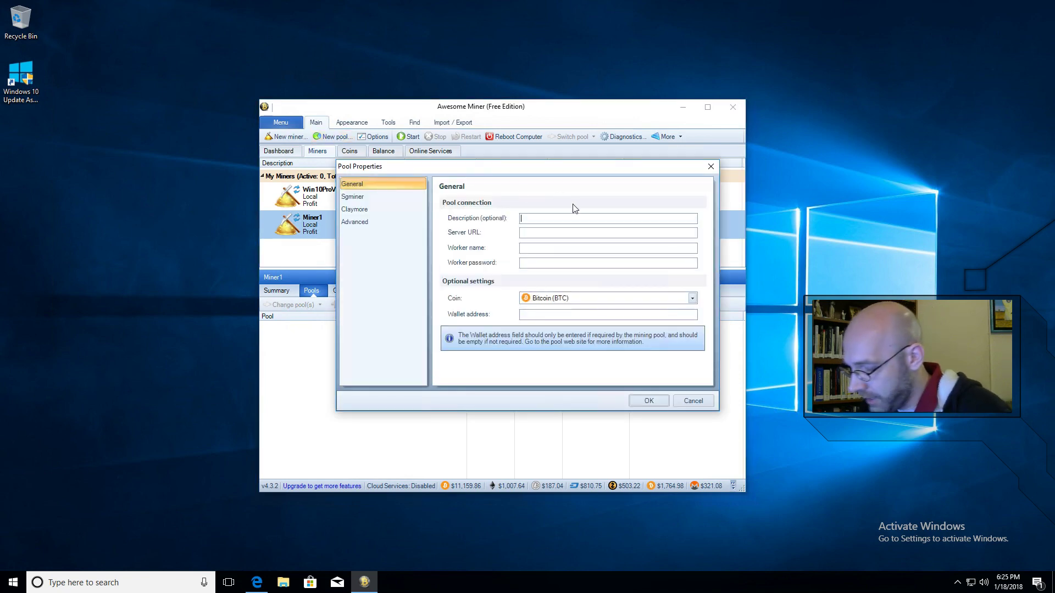
Step: Enter Zencash-MPH as the pool description and ssl:// in Server URL, then switch to Edge
{"action": "type", "text": "Zencash"}
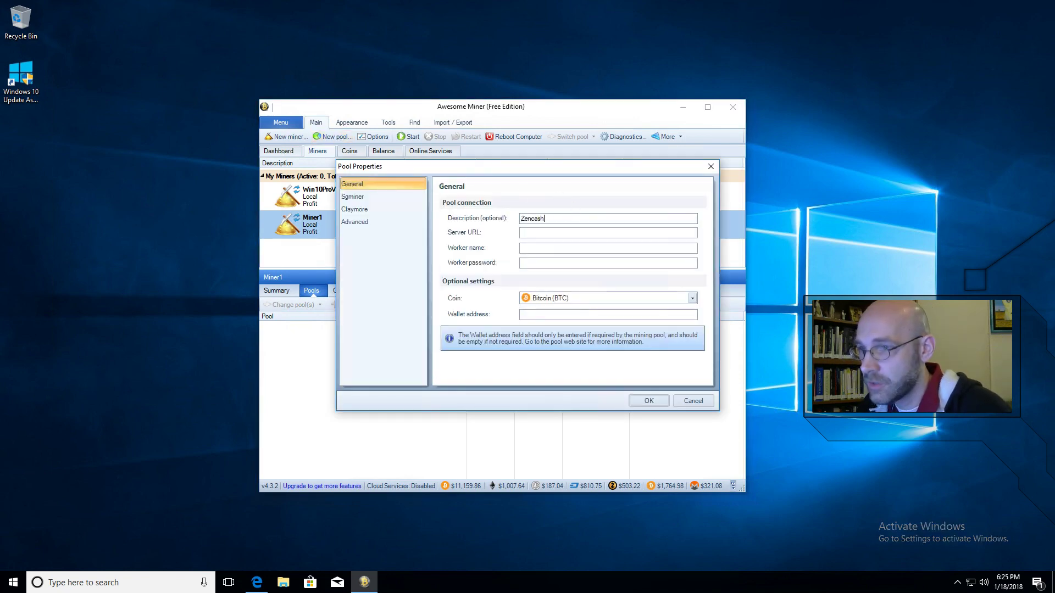
{"action": "type", "text": "-MPH"}
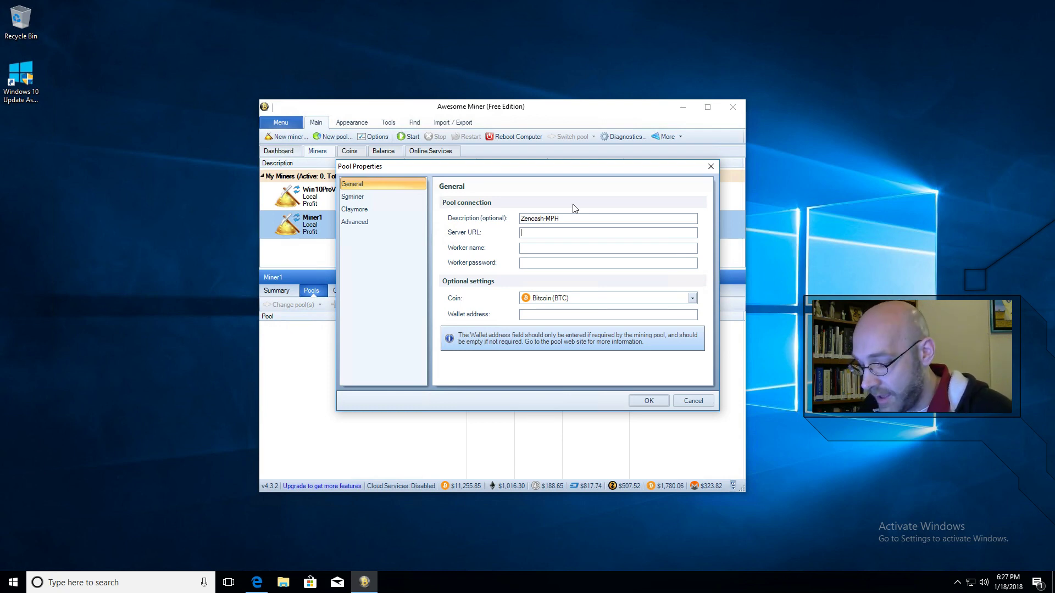
{"action": "type", "text": "ssl:"}
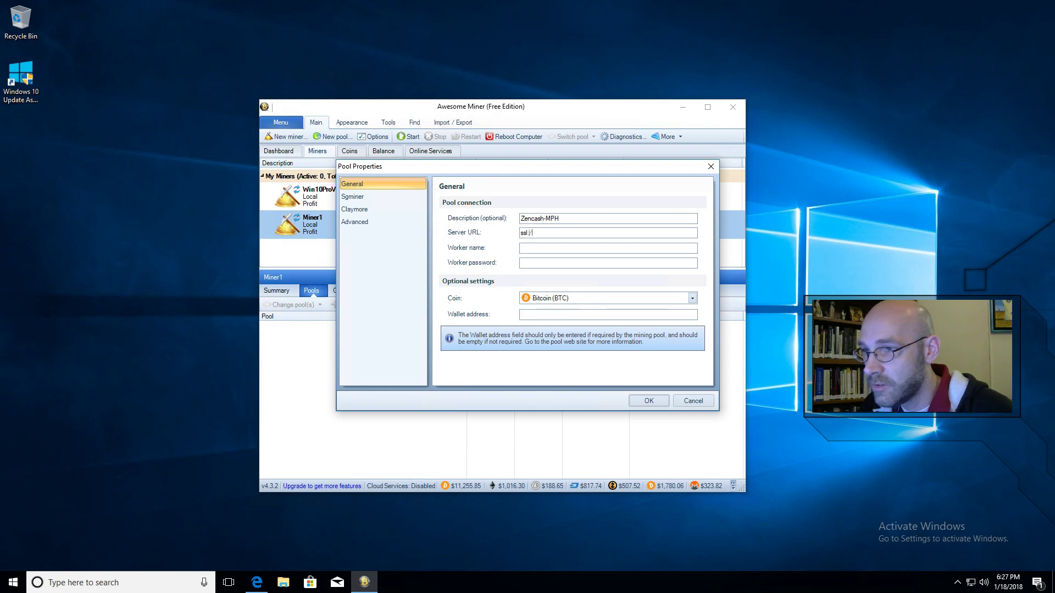
{"action": "type", "text": "//"}
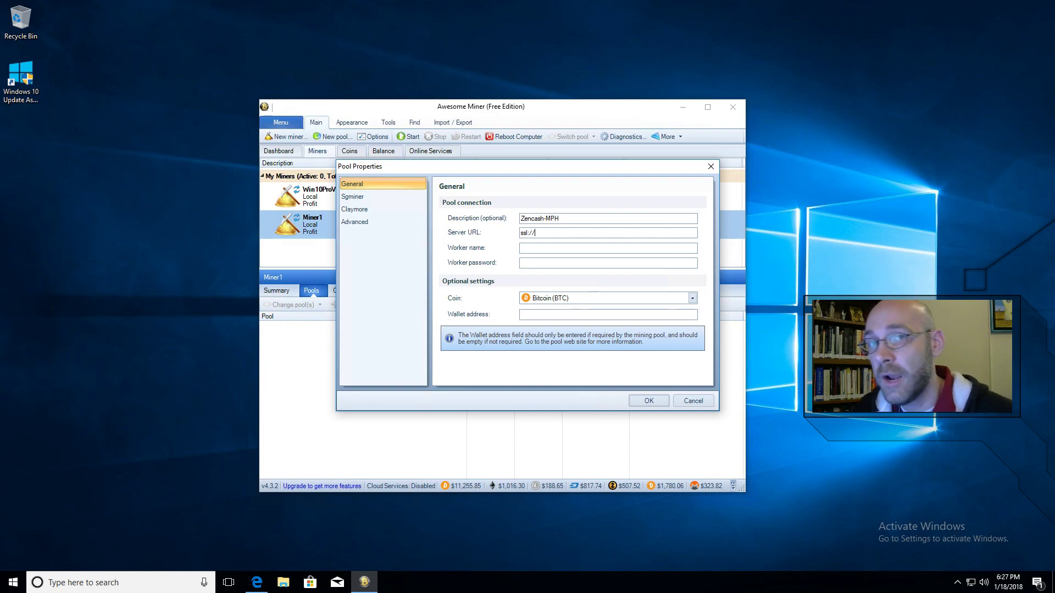
{"action": "key", "text": "alt+Tab"}
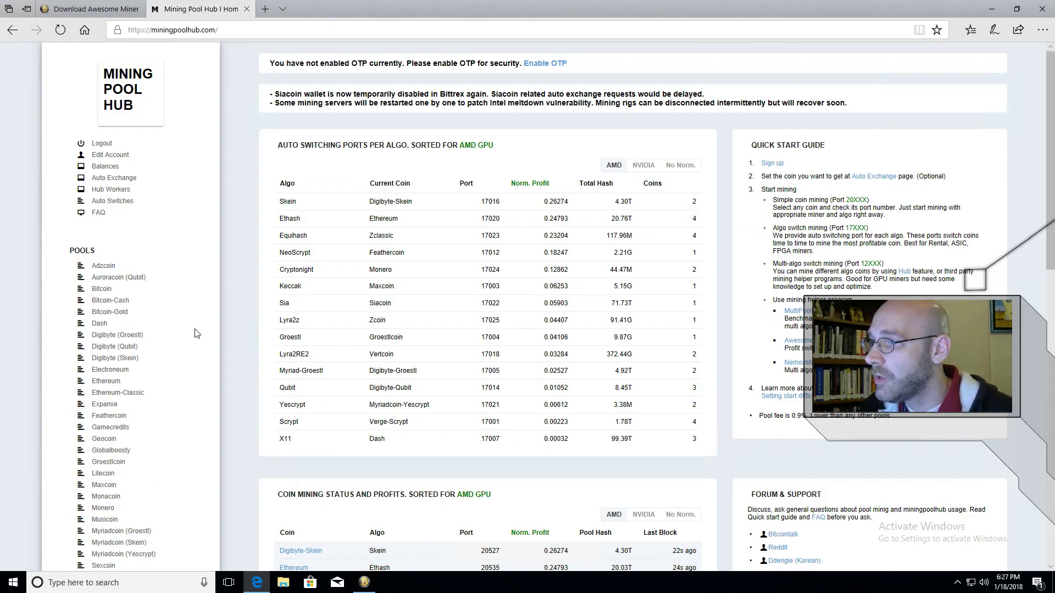
Step: Copy the U.S. server address from Mining Pool Hub's Zencash pool page
{"action": "scroll", "coordinate": [107, 312], "scroll_direction": "down", "scroll_amount": 1}
{"action": "scroll", "coordinate": [107, 312], "scroll_direction": "down", "scroll_amount": 3}
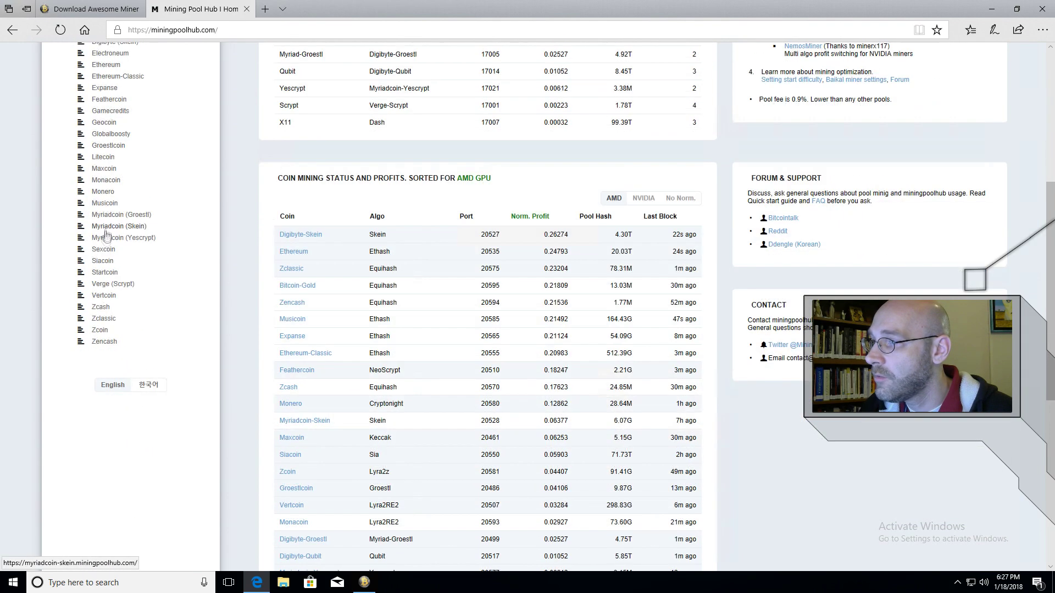
{"action": "left_click", "coordinate": [111, 345]}
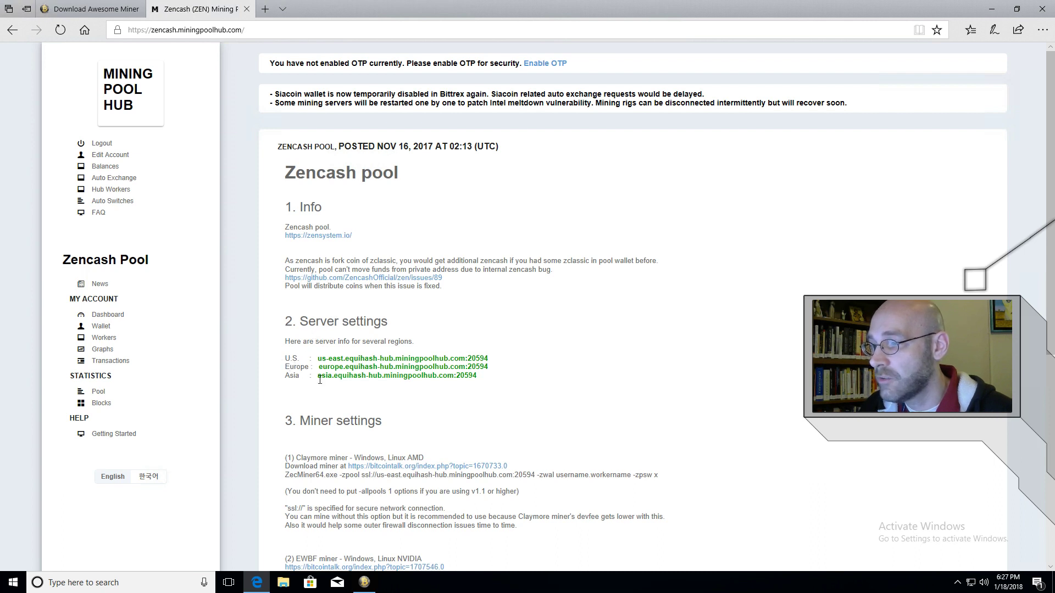
{"action": "left_click_drag", "start_coordinate": [318, 358], "coordinate": [490, 363]}
{"action": "key", "text": "ctrl+c"}
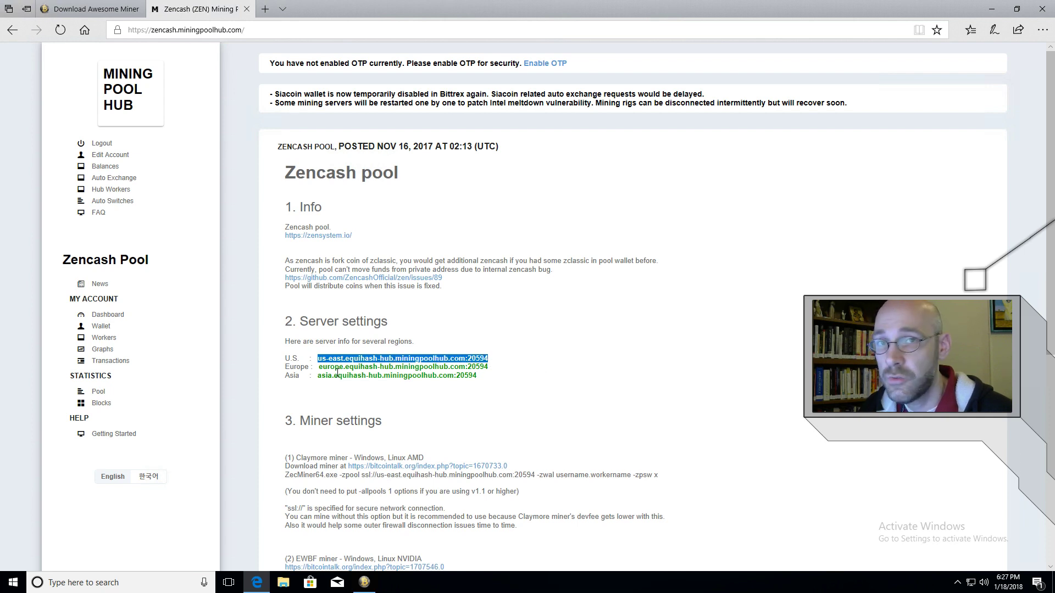
{"action": "right_click", "coordinate": [445, 361]}
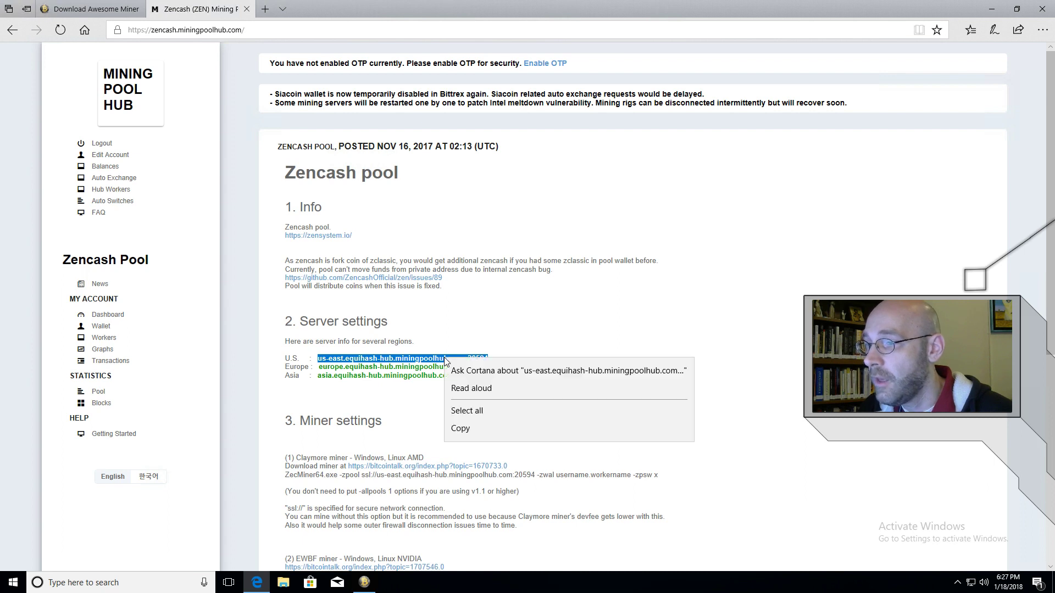
{"action": "left_click", "coordinate": [460, 428]}
Step: Paste the address after ssl:// in Server URL and enter the account username plus Miner1 as worker name
{"action": "left_click", "coordinate": [365, 582]}
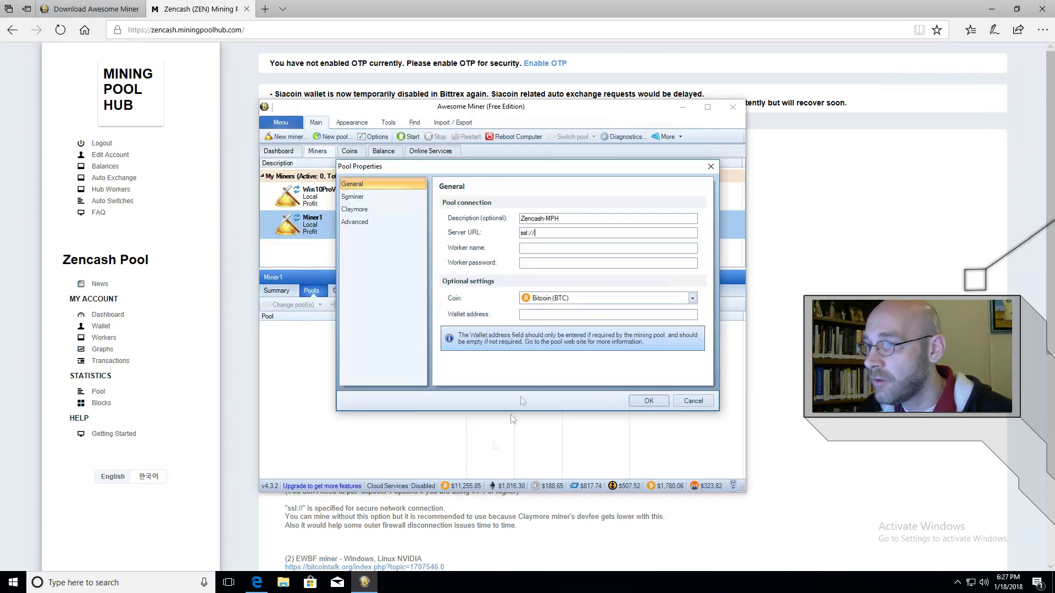
{"action": "right_click", "coordinate": [548, 233]}
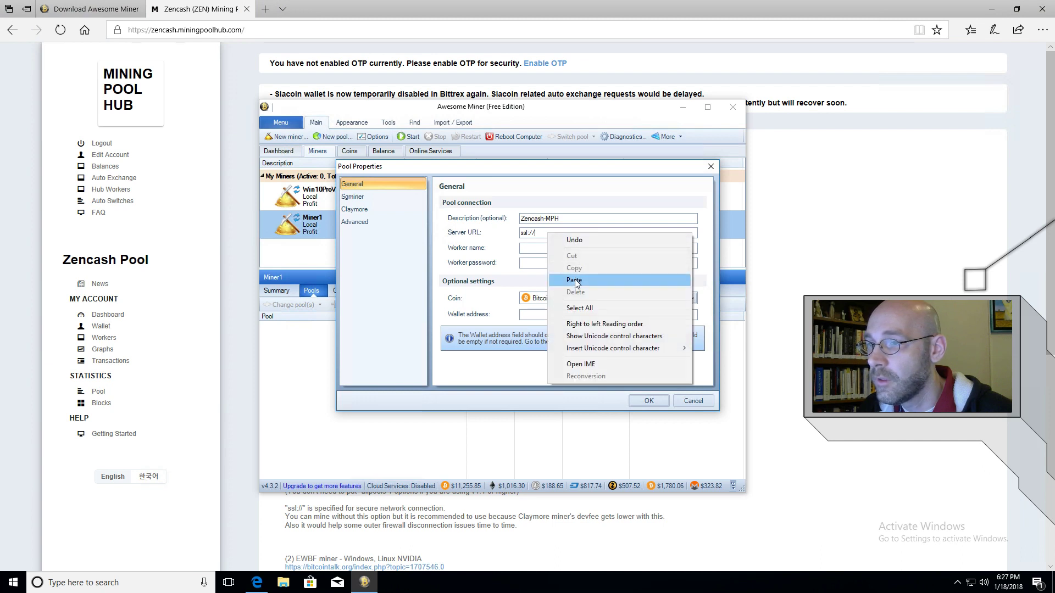
{"action": "left_click", "coordinate": [577, 280]}
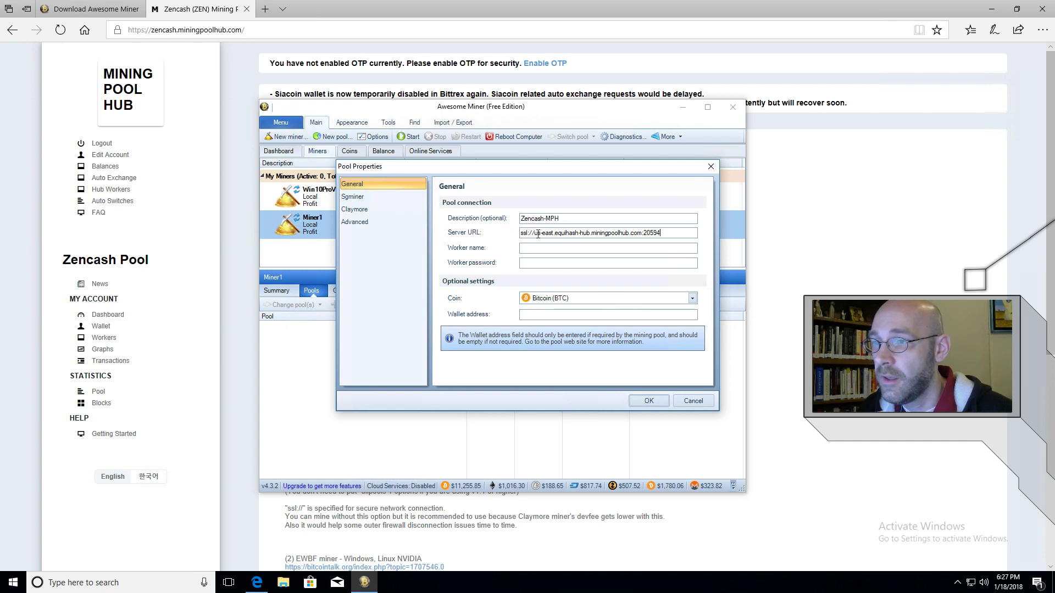
{"action": "left_click", "coordinate": [563, 249]}
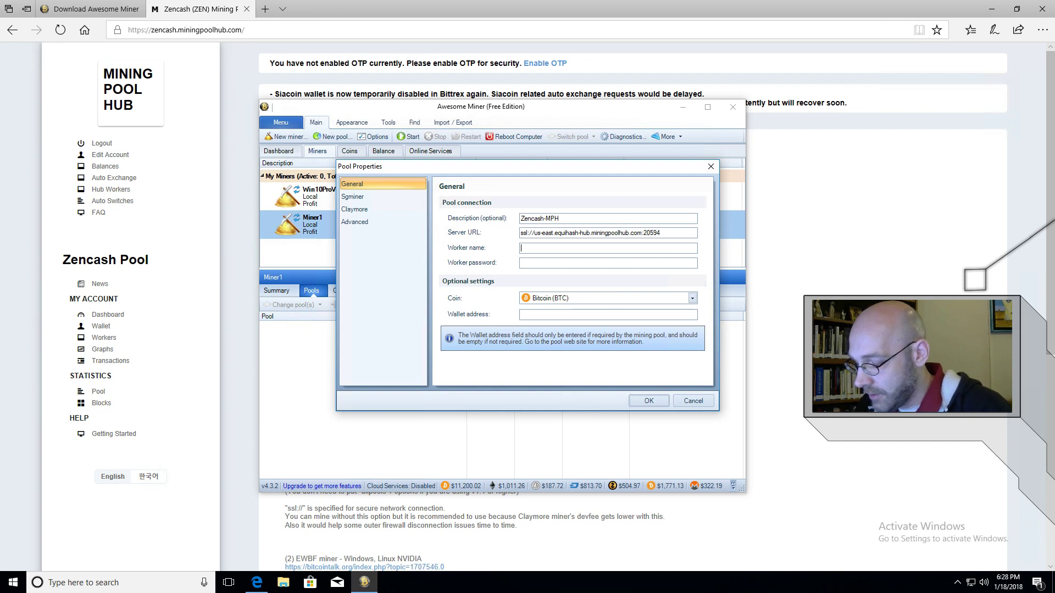
{"action": "type", "text": "GooseTech."}
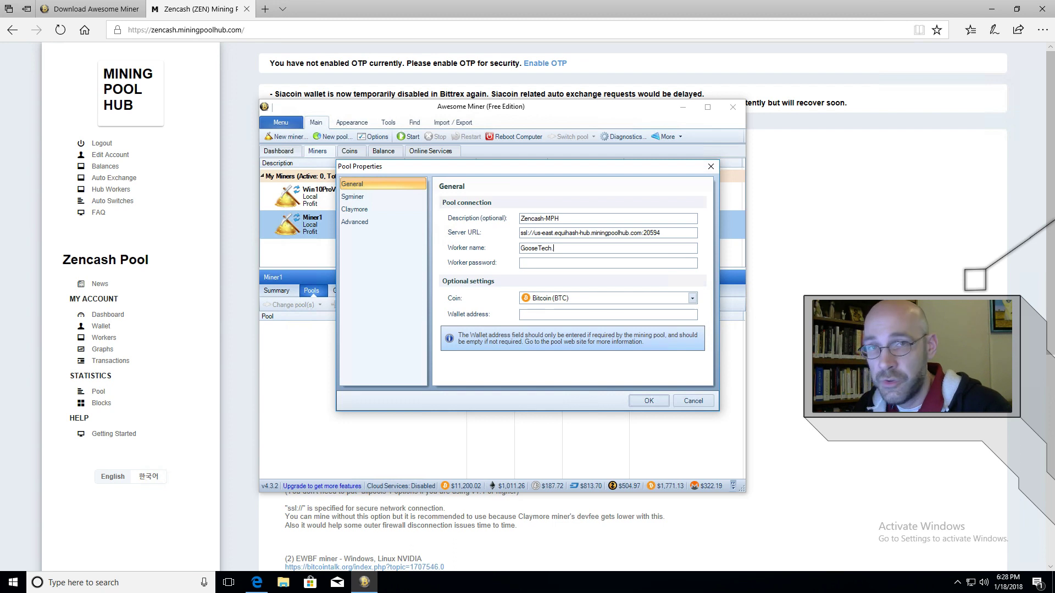
{"action": "type", "text": "Miner1"}
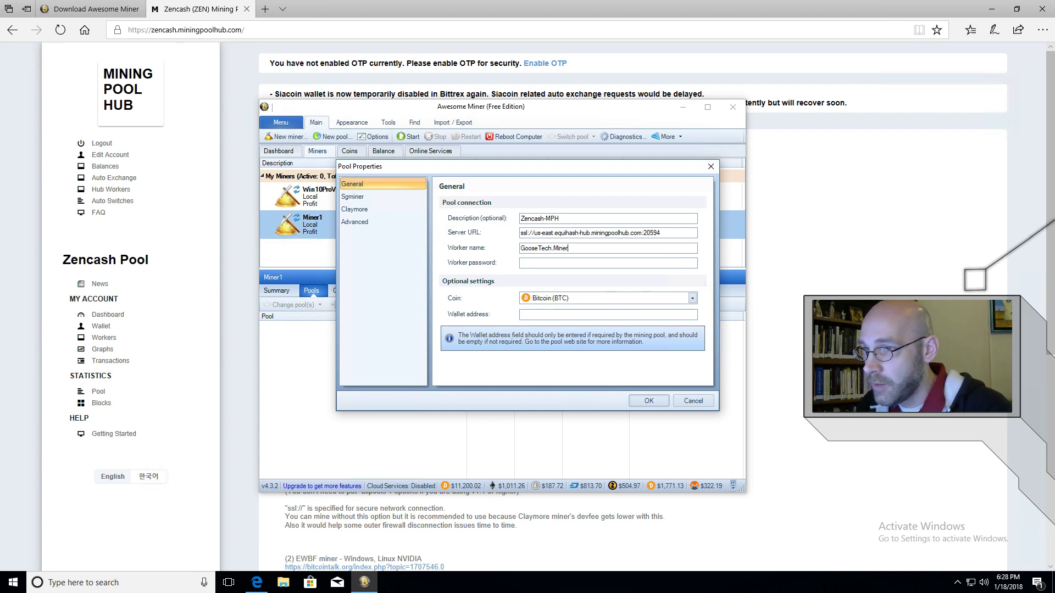
{"action": "left_click", "coordinate": [609, 263]}
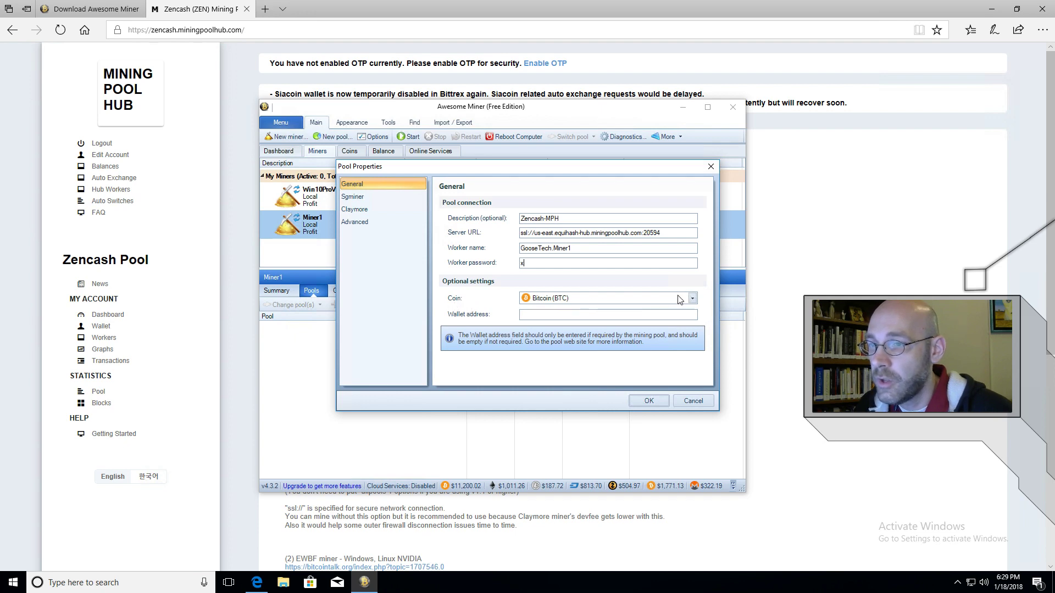
Step: Set the pool's coin to Zencash (ZEN) under Equihash and save the pool
{"action": "left_click", "coordinate": [692, 298]}
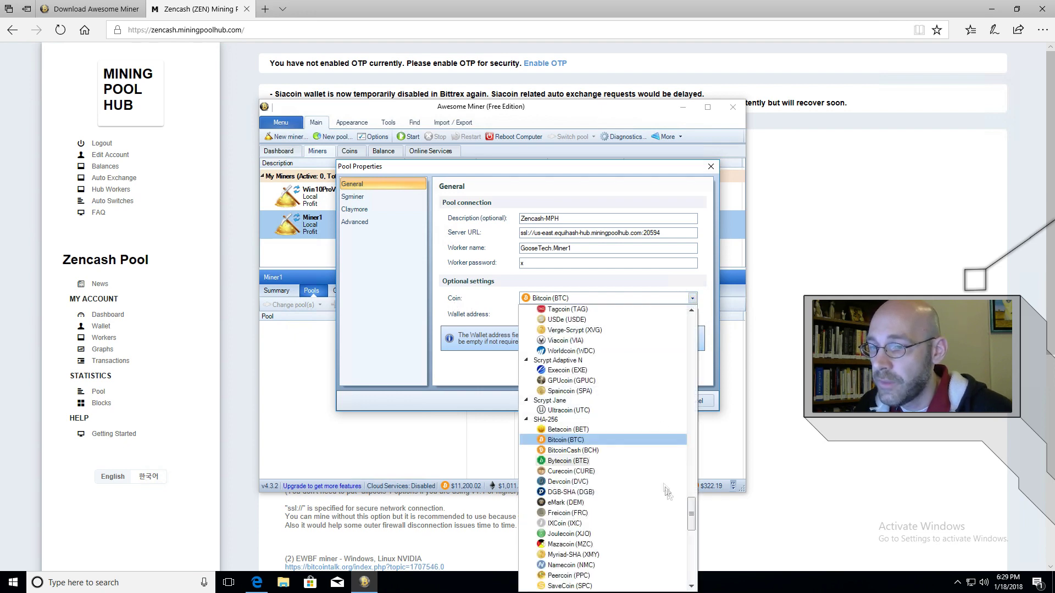
{"action": "left_click_drag", "start_coordinate": [692, 519], "coordinate": [695, 384]}
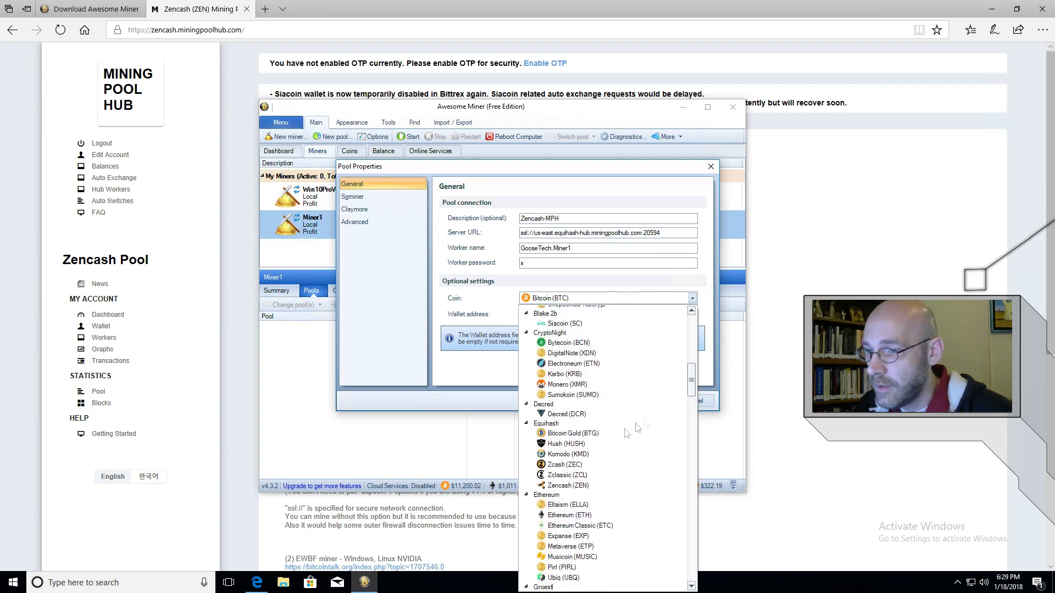
{"action": "left_click", "coordinate": [568, 486]}
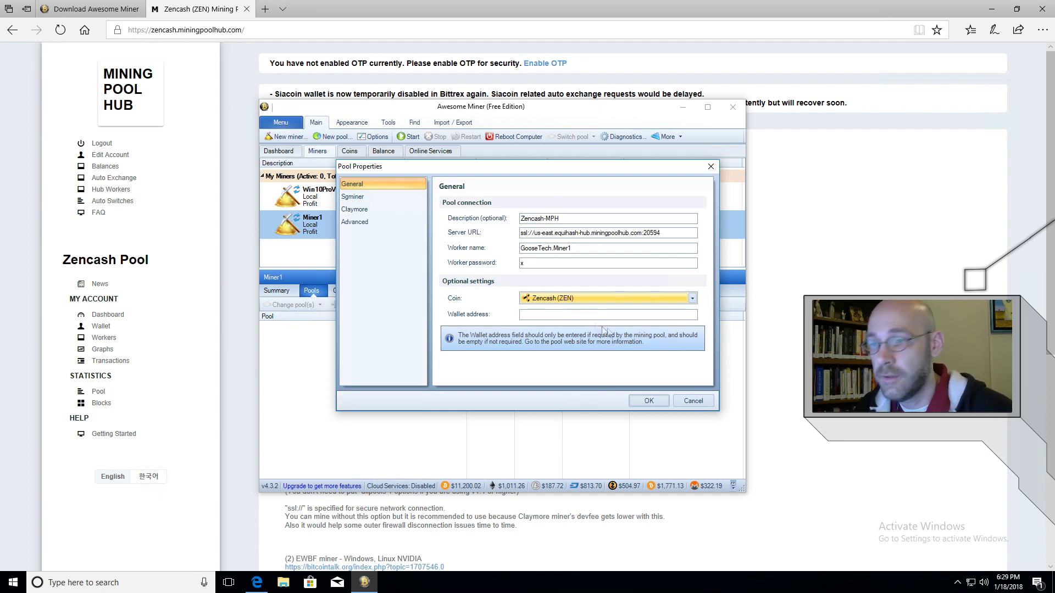
{"action": "left_click", "coordinate": [647, 402]}
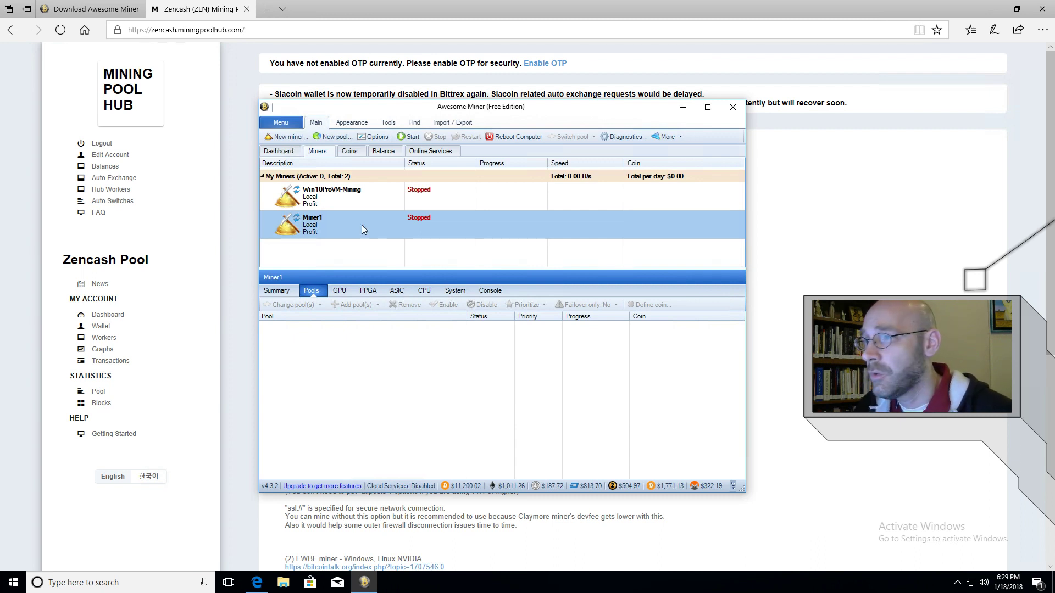
Step: Select Zencash-MPH [Zencash (ZEN)] as the Profit Switching pool in Options and save
{"action": "left_click", "coordinate": [374, 136]}
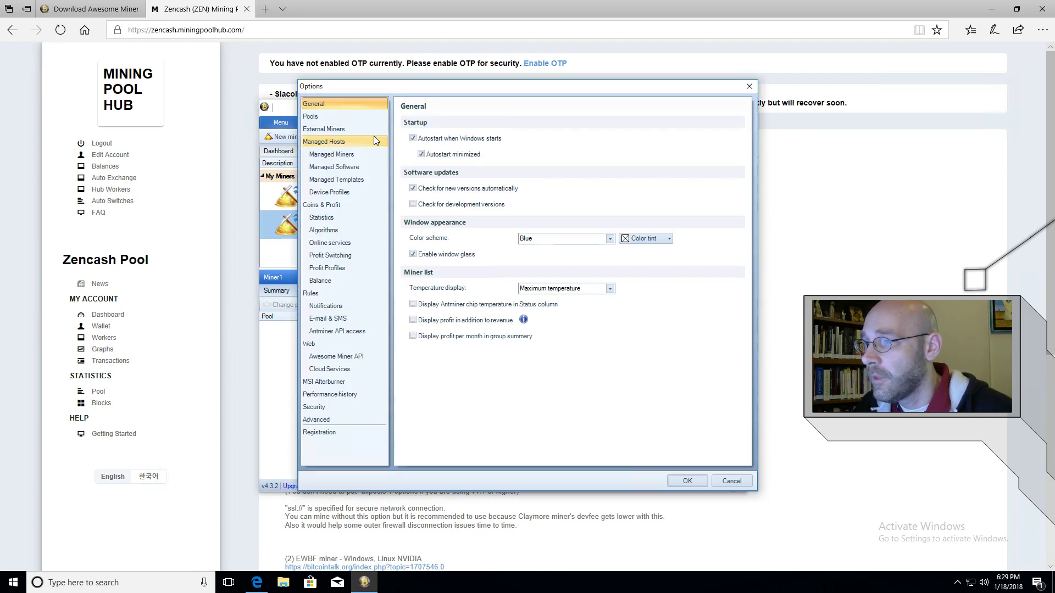
{"action": "left_click", "coordinate": [338, 256]}
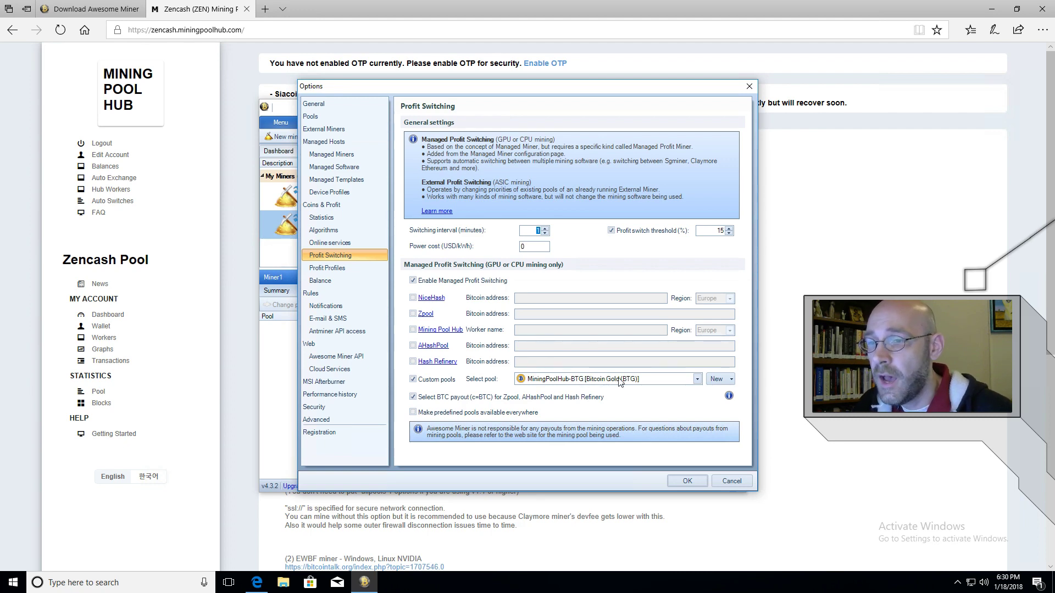
{"action": "left_click", "coordinate": [697, 379]}
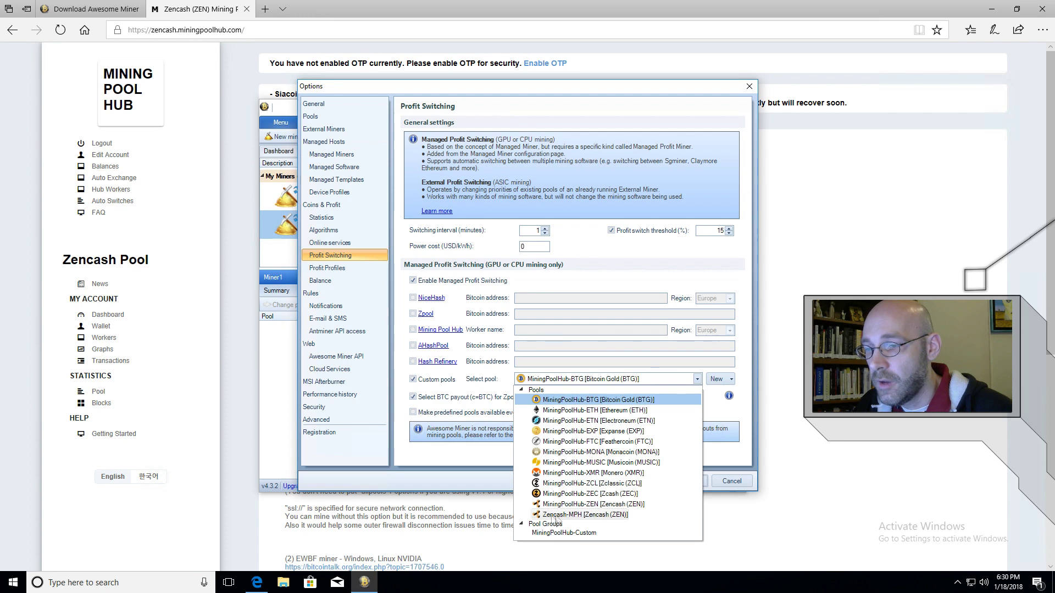
{"action": "left_click", "coordinate": [570, 516]}
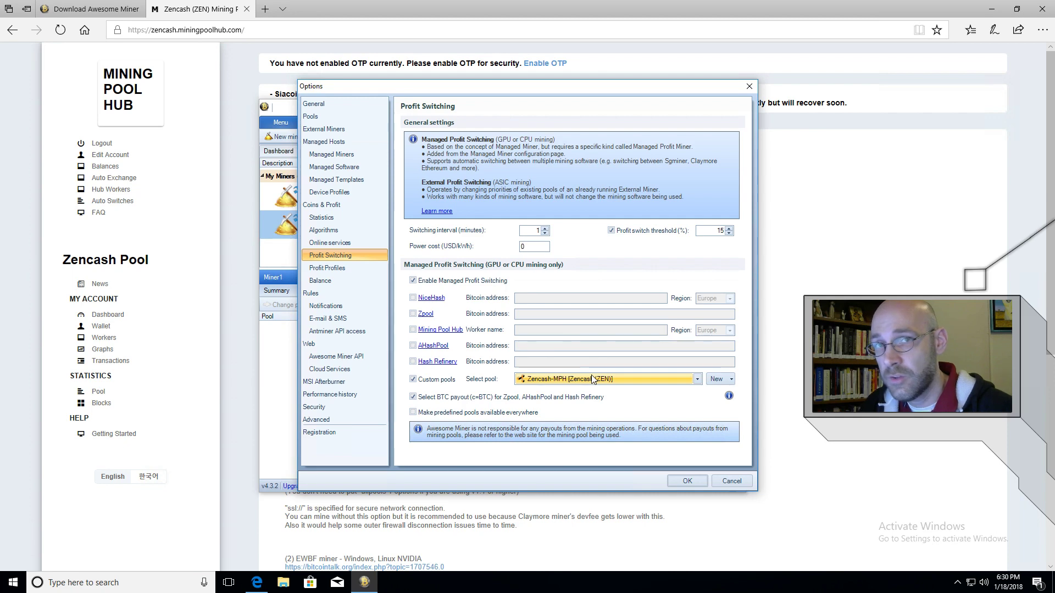
{"action": "left_click", "coordinate": [683, 484]}
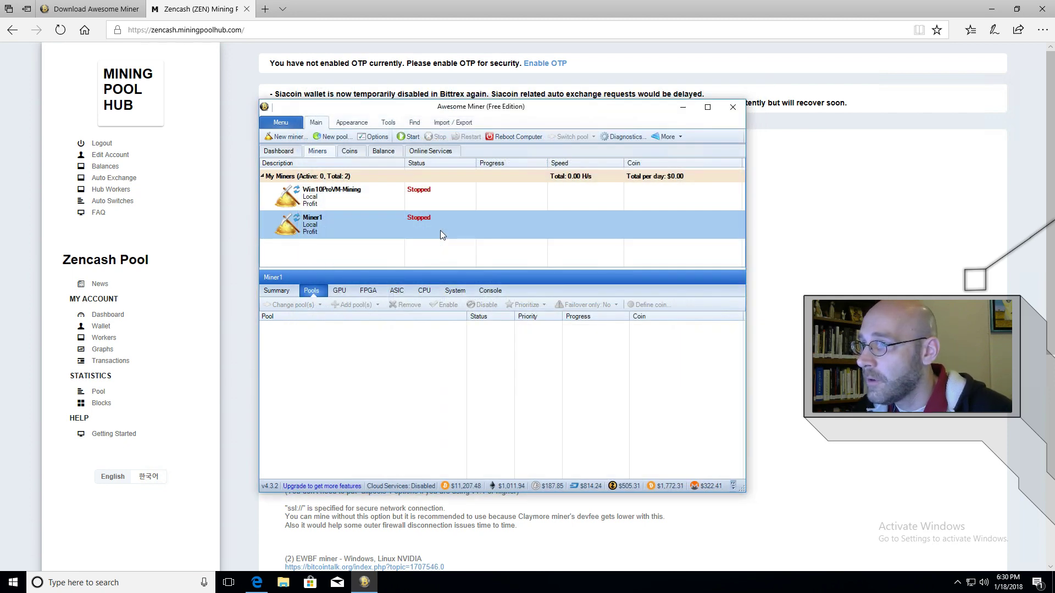
Step: Bring the Zencash pool page forward in Edge and open its Wallet page
{"action": "left_click", "coordinate": [229, 315]}
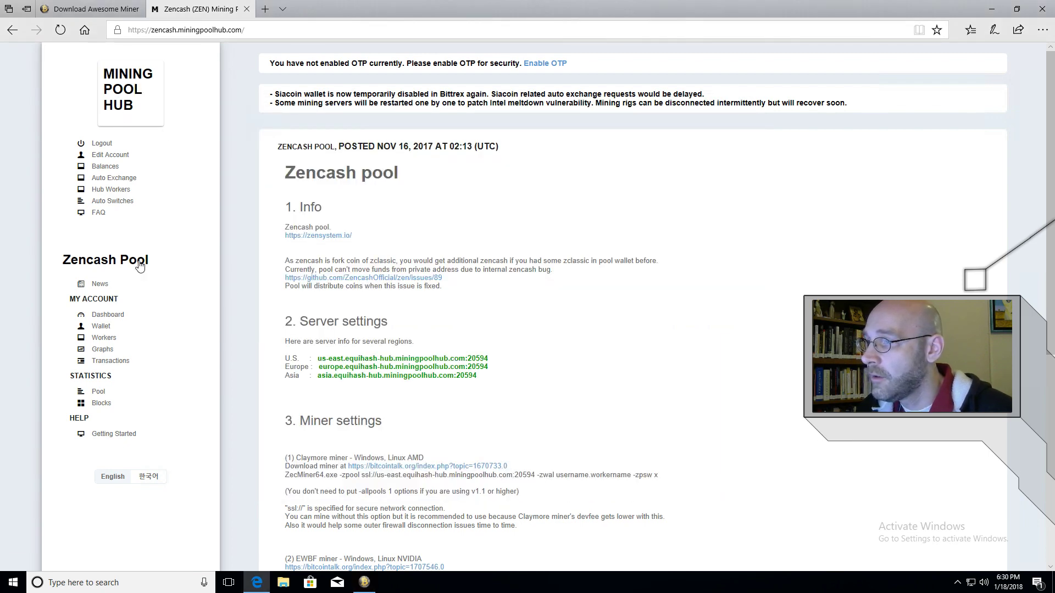
{"action": "left_click", "coordinate": [115, 329]}
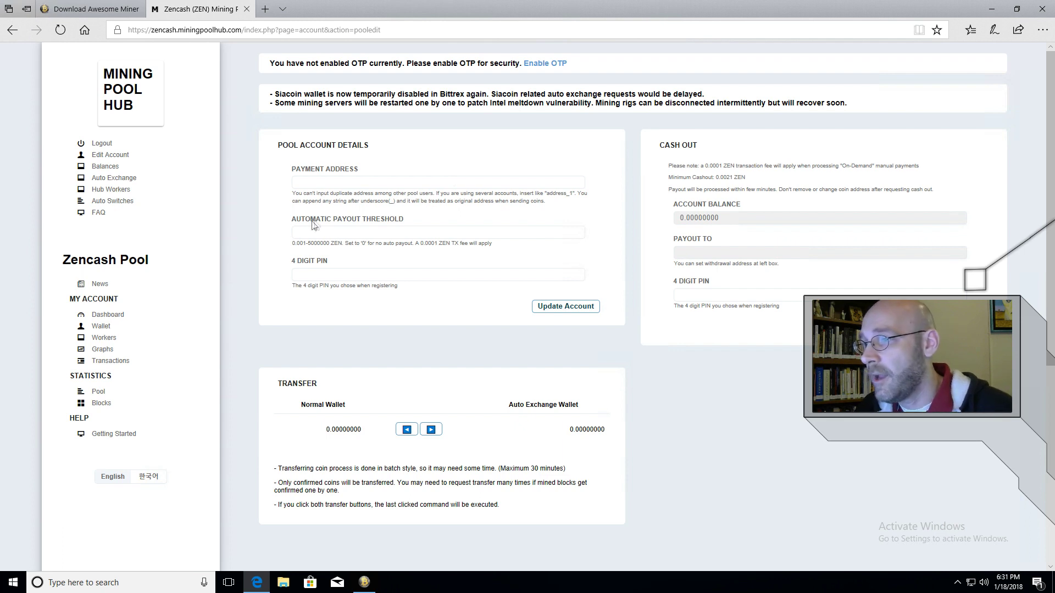
{"action": "left_click", "coordinate": [378, 231]}
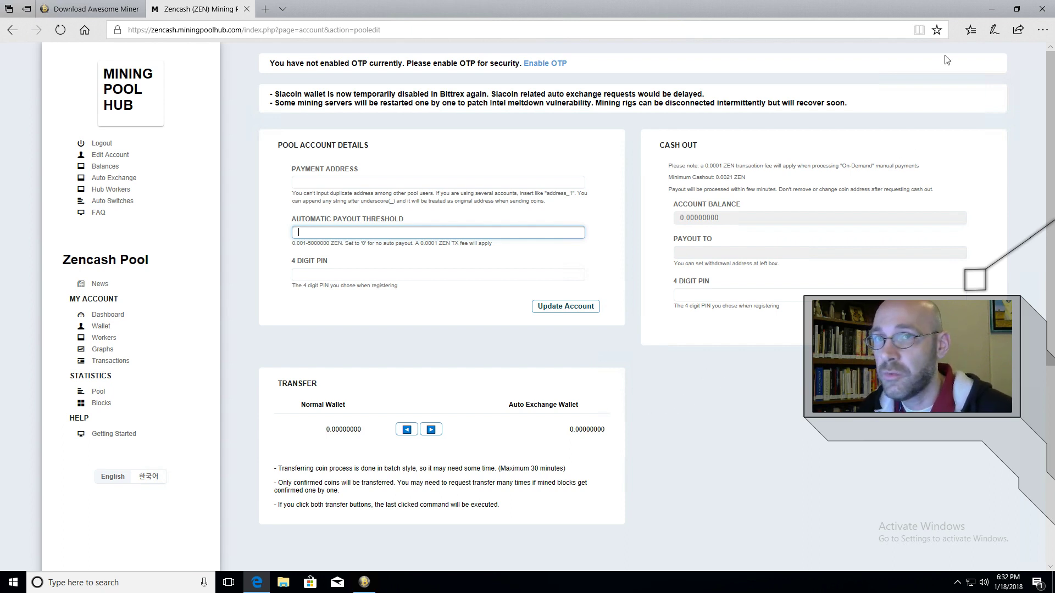
Step: Minimize Edge and bring Awesome Miner in front of the Claymore console to see Miner1 mining
{"action": "left_click", "coordinate": [992, 9]}
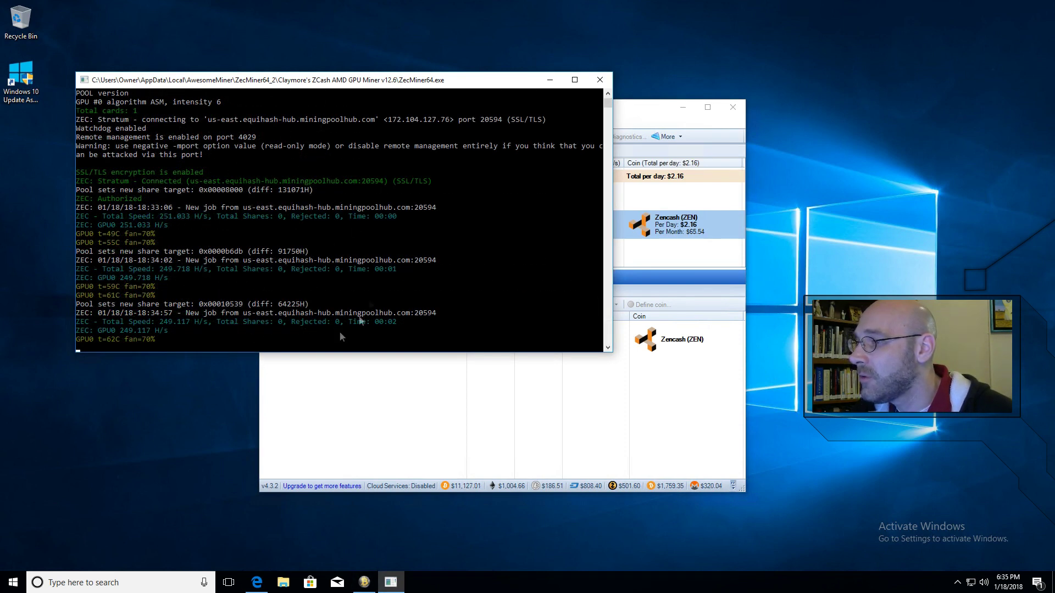
{"action": "left_click", "coordinate": [647, 113]}
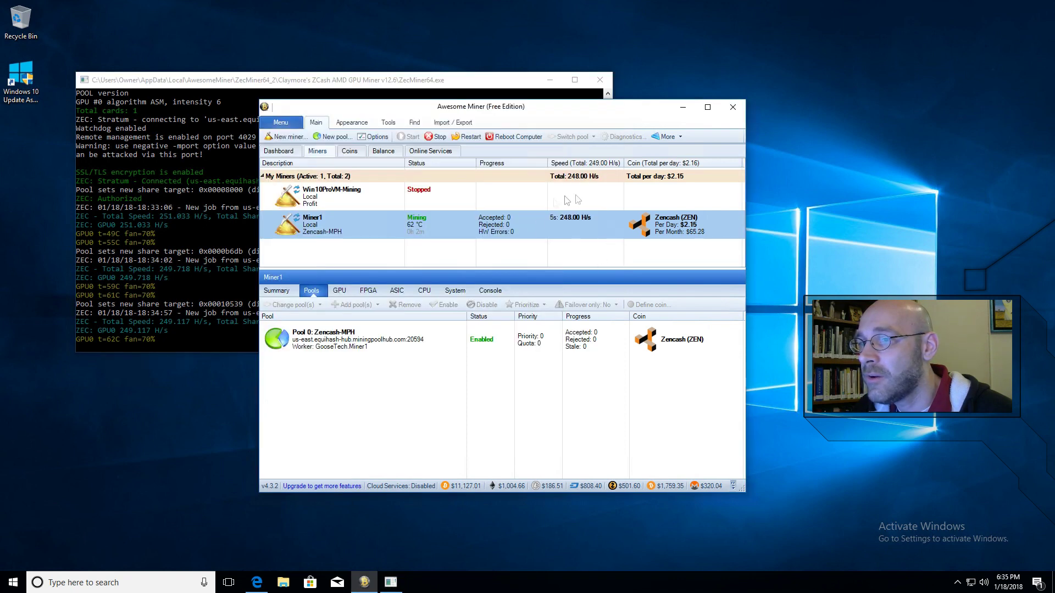